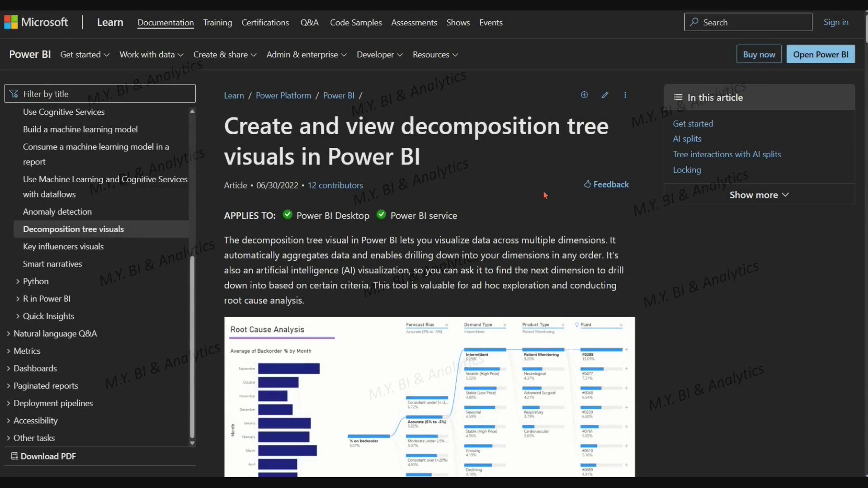
Step: Scroll the Learn 'Create and view decomposition tree visuals' article down to its AI splits section
{"action": "scroll", "coordinate": [769, 264], "scroll_direction": "down", "scroll_amount": 15}
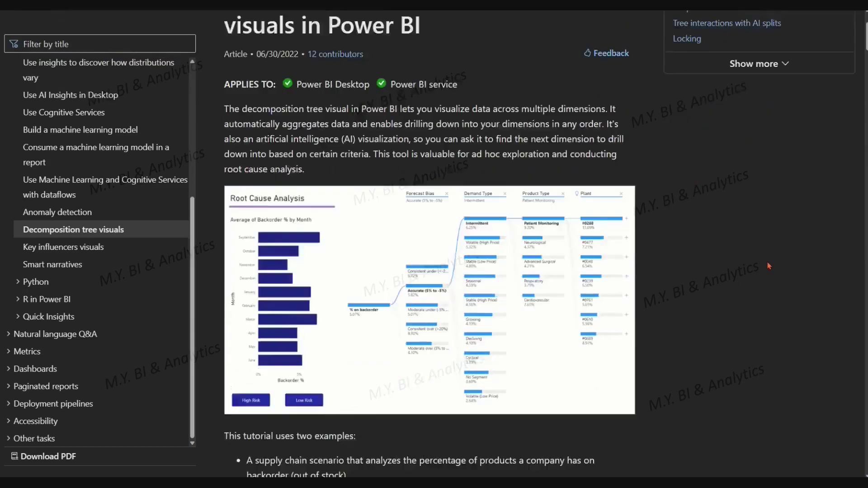
{"action": "scroll", "coordinate": [768, 267], "scroll_direction": "down", "scroll_amount": 12}
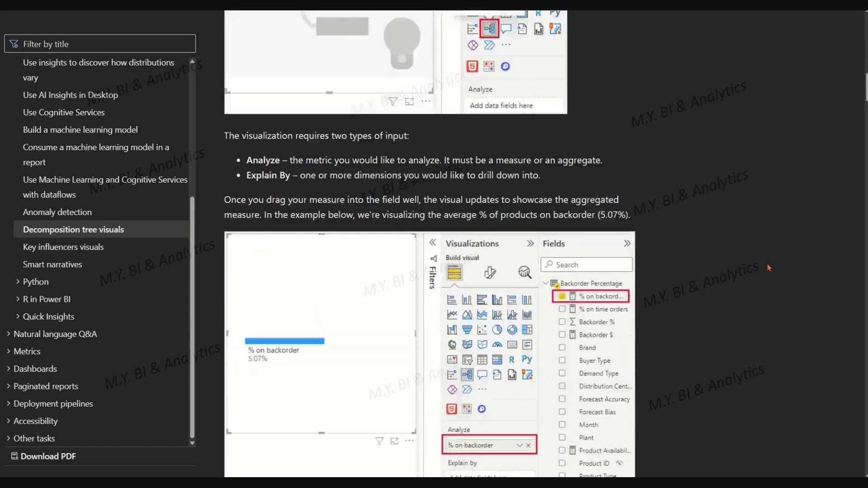
{"action": "scroll", "coordinate": [768, 268], "scroll_direction": "down", "scroll_amount": 12}
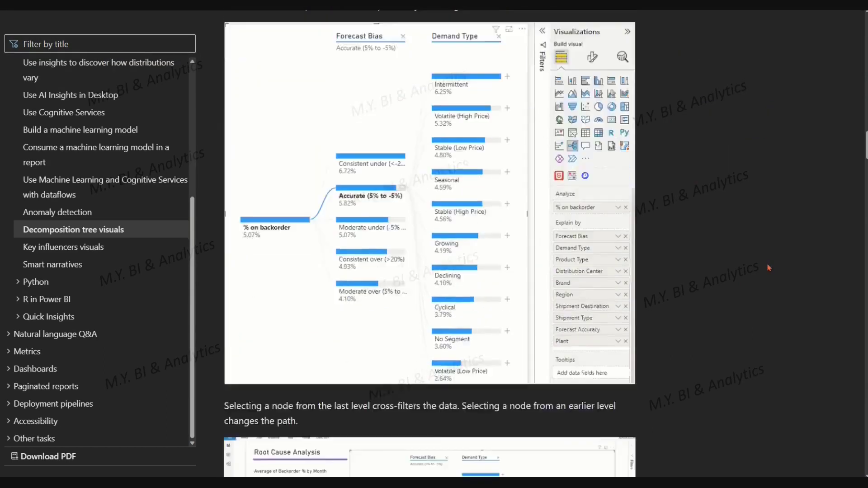
{"action": "scroll", "coordinate": [768, 270], "scroll_direction": "down", "scroll_amount": 12}
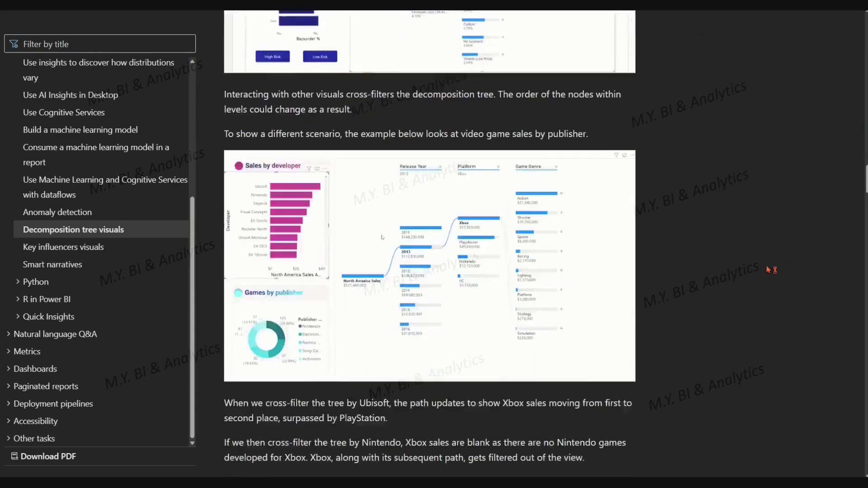
{"action": "scroll", "coordinate": [769, 270], "scroll_direction": "down", "scroll_amount": 3}
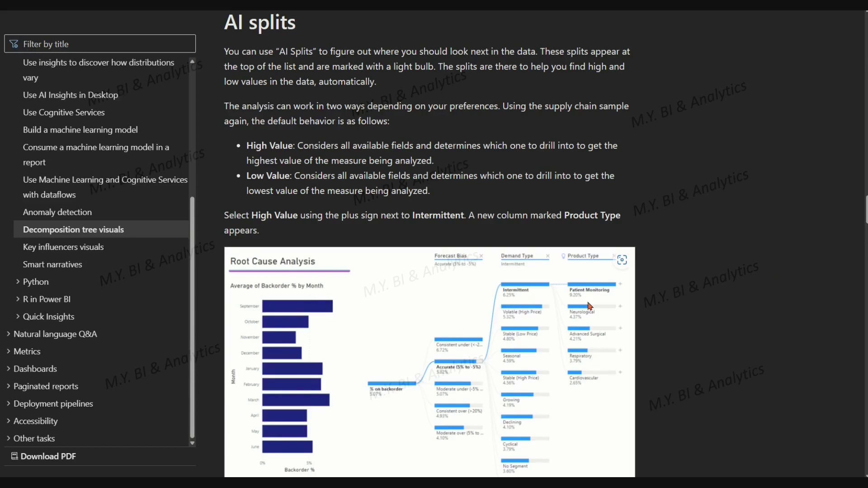
{"action": "scroll", "coordinate": [690, 317], "scroll_direction": "down", "scroll_amount": 3}
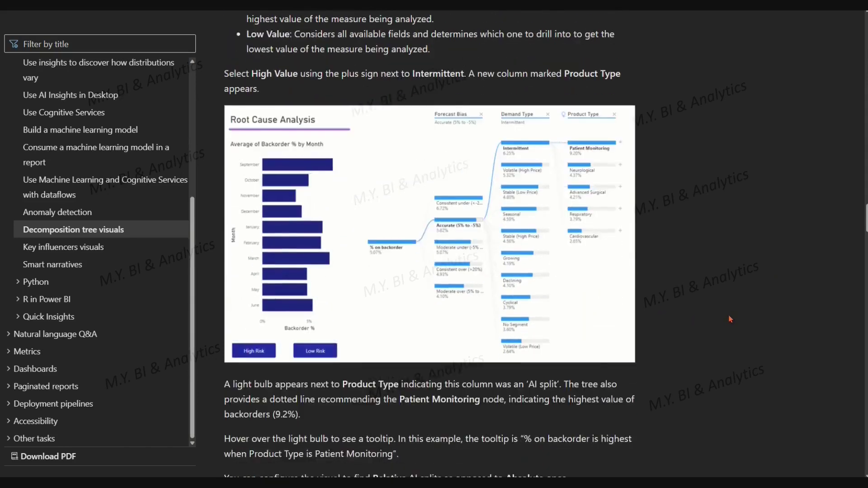
{"action": "scroll", "coordinate": [732, 319], "scroll_direction": "up", "scroll_amount": 3}
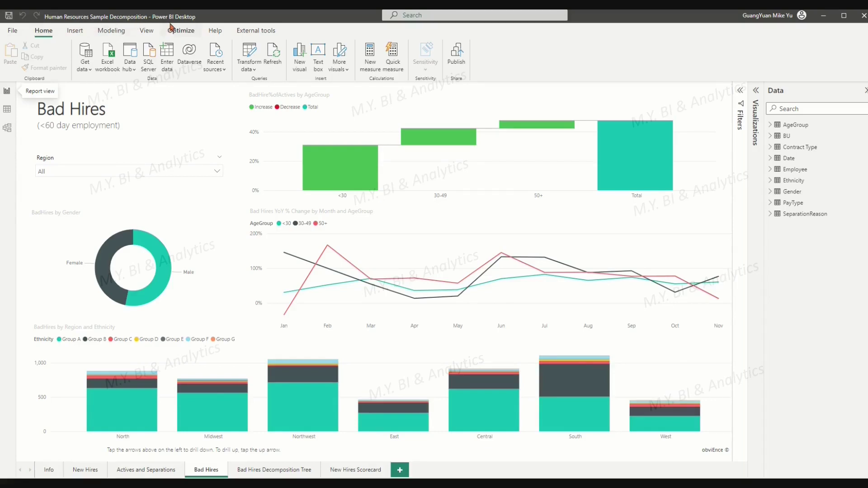
Step: Show the model view with the Employee table linked to its lookup tables
{"action": "left_click", "coordinate": [7, 128]}
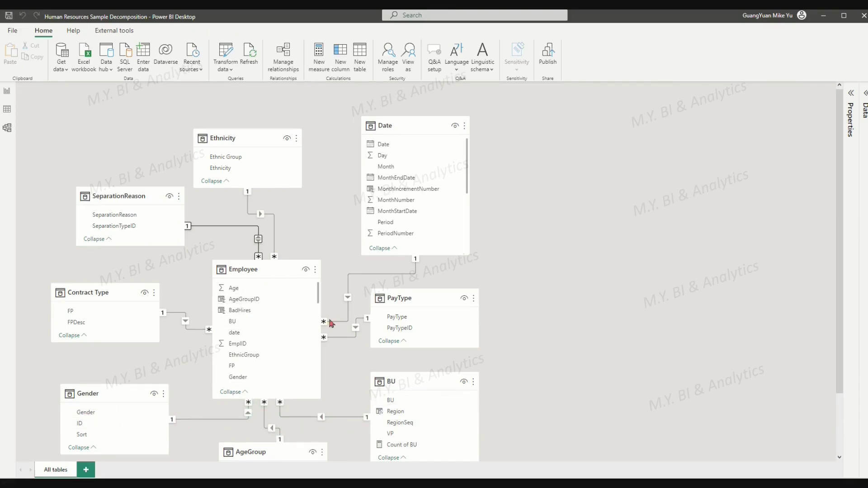
Step: Switch to Table view and expand the Employee table to see its BadHires column
{"action": "left_click", "coordinate": [7, 109]}
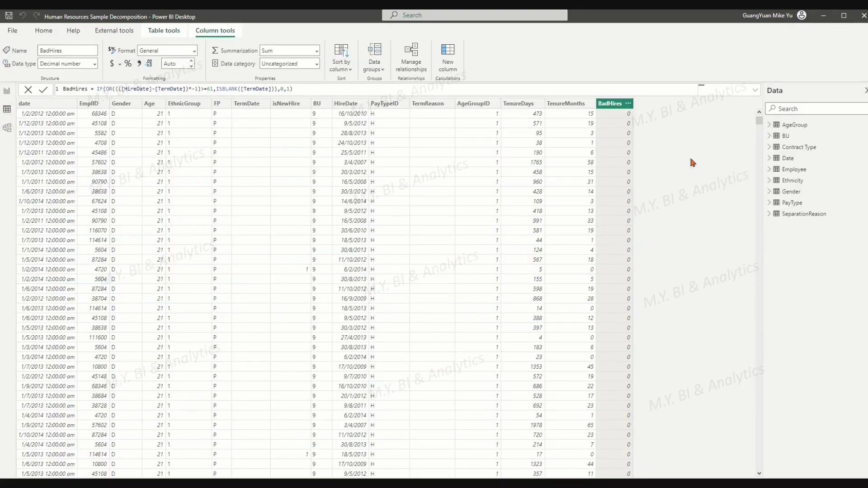
{"action": "left_click", "coordinate": [769, 169]}
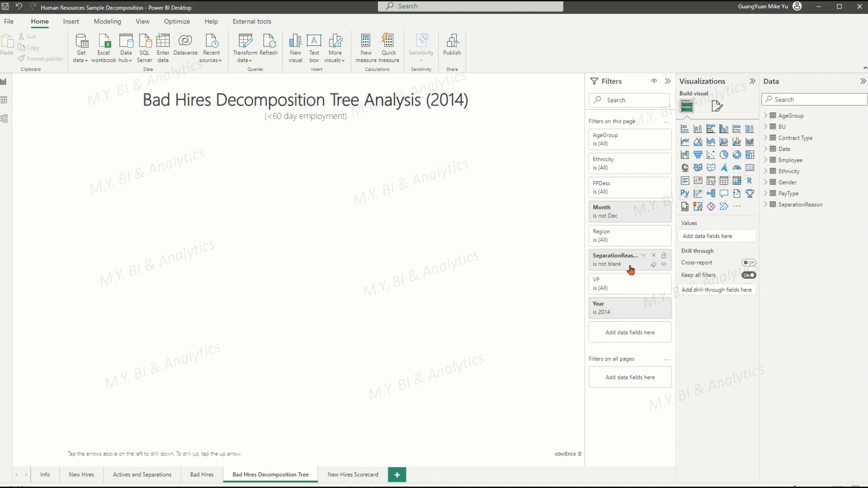
Step: Collapse the Filters pane on the Bad Hires Decomposition Tree page
{"action": "left_click", "coordinate": [667, 81]}
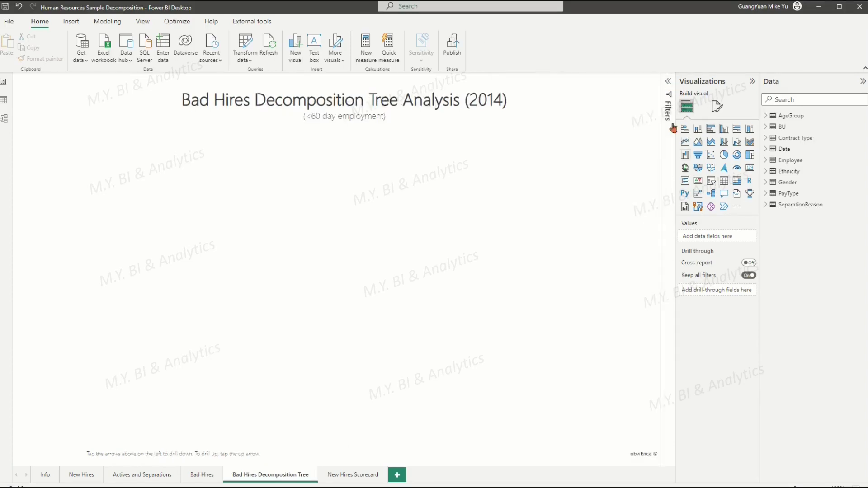
Step: Insert a decomposition tree, enlarge it to fill the page, and analyze BadHires
{"action": "left_click", "coordinate": [711, 195]}
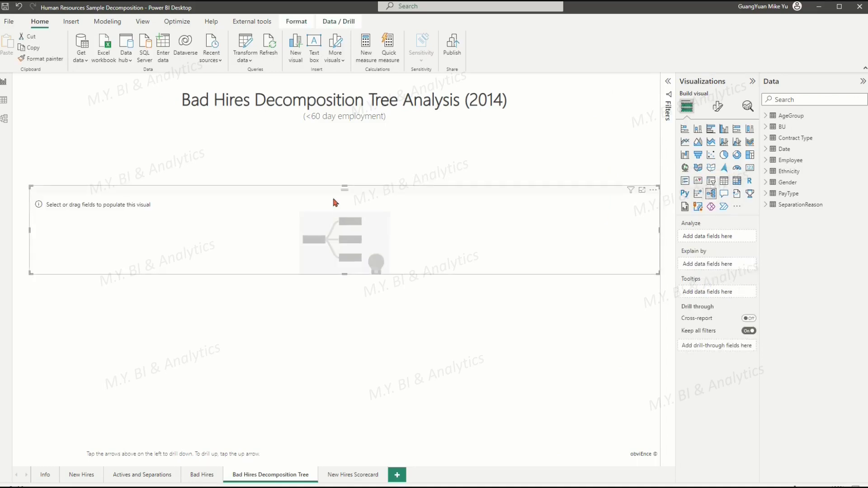
{"action": "left_click_drag", "start_coordinate": [346, 300], "coordinate": [349, 437]}
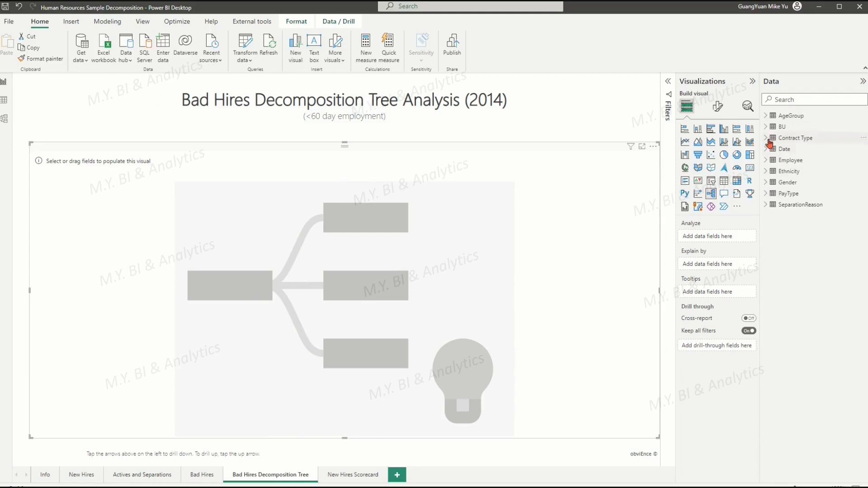
{"action": "left_click", "coordinate": [767, 160]}
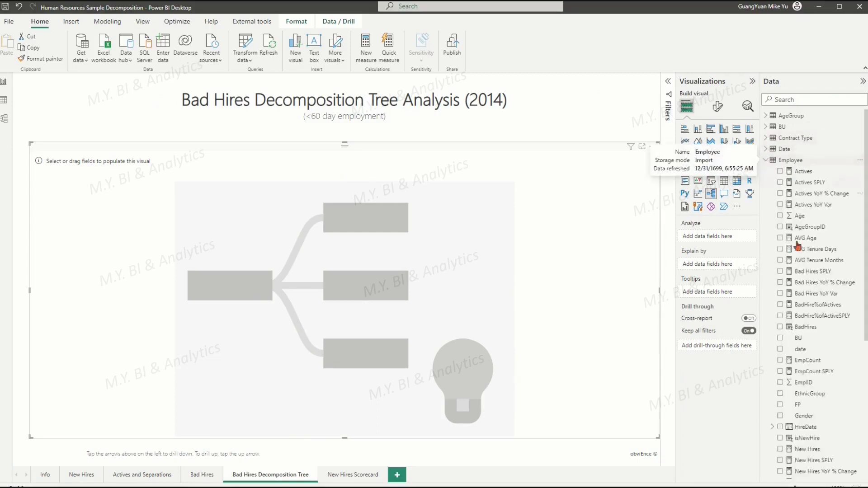
{"action": "left_click", "coordinate": [780, 327]}
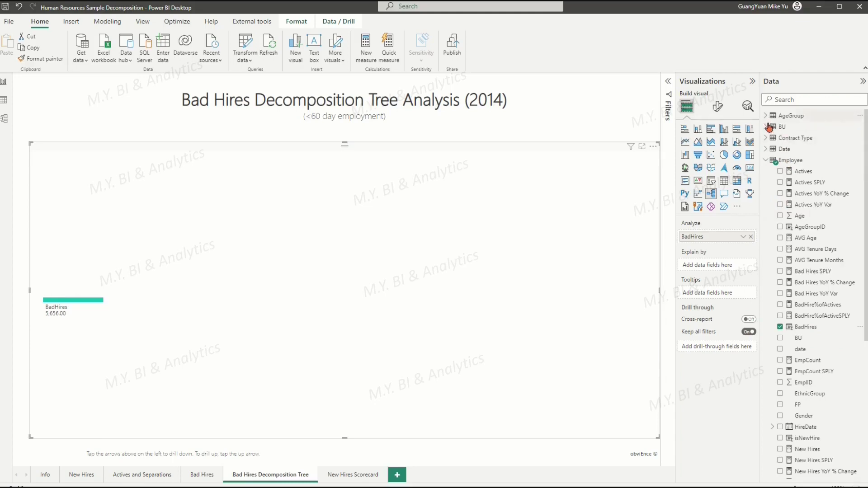
Step: Add AgeGroup, Region and FPDesc as Explain by fields
{"action": "left_click", "coordinate": [764, 161]}
{"action": "left_click", "coordinate": [765, 116]}
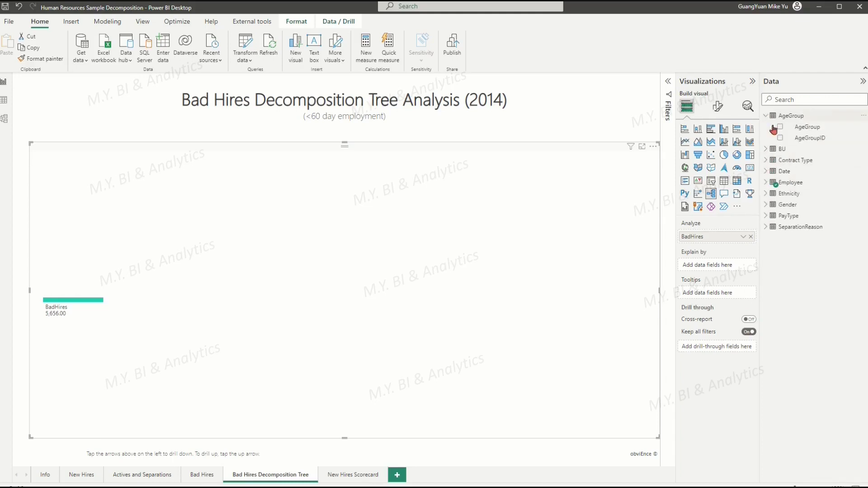
{"action": "left_click", "coordinate": [780, 127]}
{"action": "left_click", "coordinate": [765, 116]}
{"action": "left_click", "coordinate": [765, 127]}
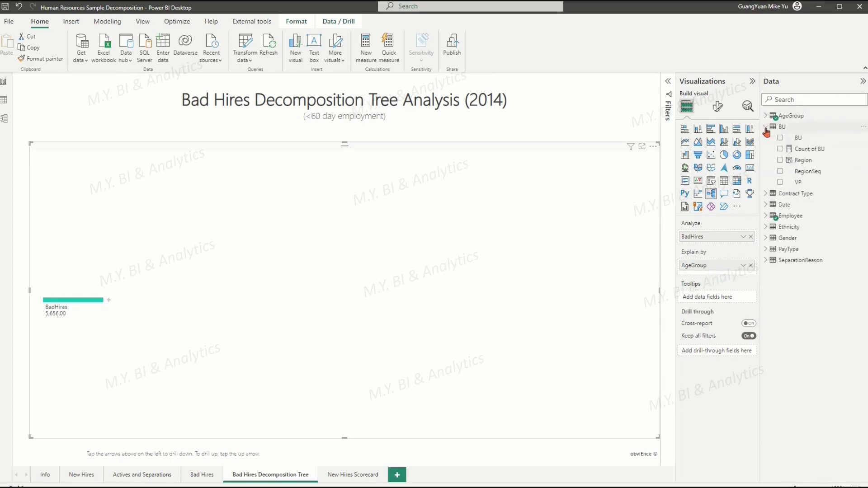
{"action": "left_click", "coordinate": [779, 160]}
{"action": "left_click", "coordinate": [765, 126]}
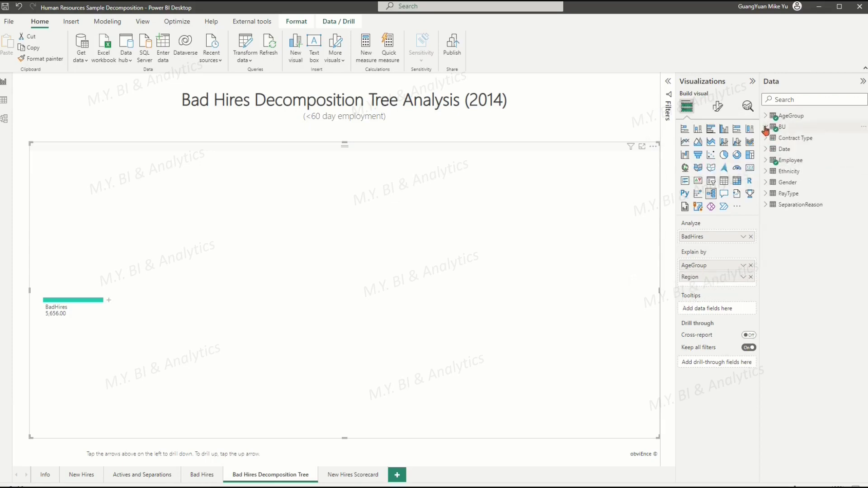
{"action": "left_click", "coordinate": [765, 138]}
{"action": "left_click", "coordinate": [780, 160]}
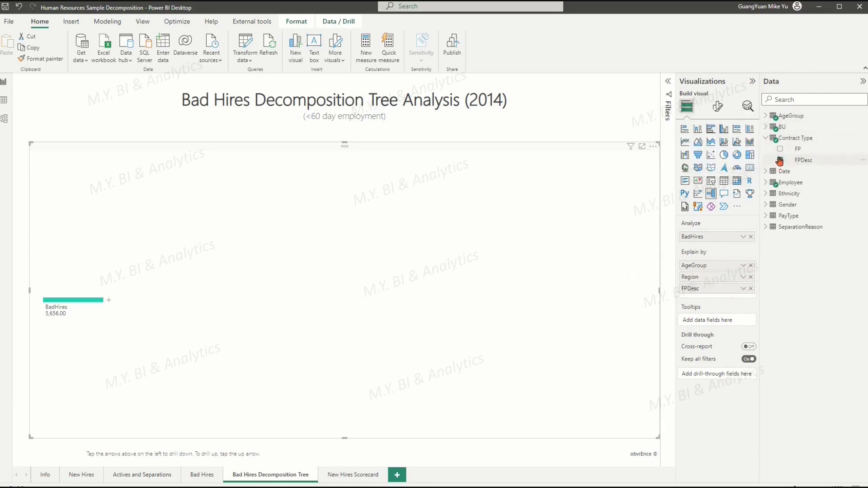
{"action": "left_click", "coordinate": [765, 138]}
Step: Add Gender, PayType and SeparationReason as Explain by fields too
{"action": "left_click", "coordinate": [765, 182]}
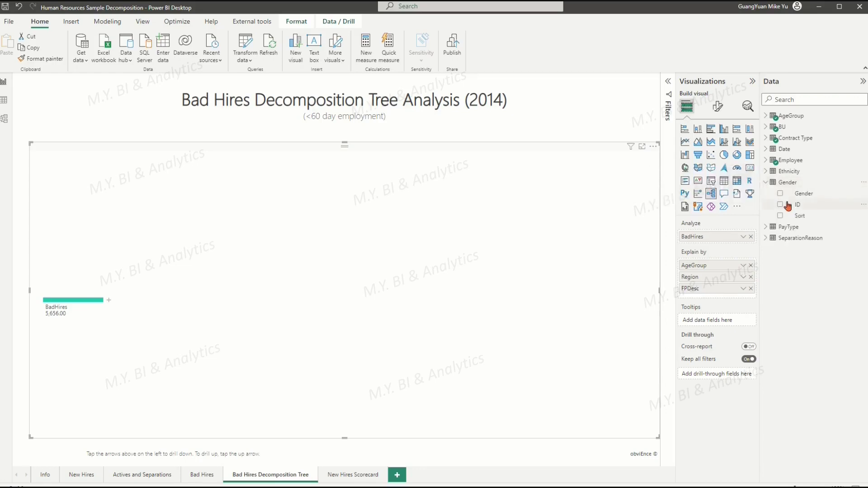
{"action": "left_click", "coordinate": [779, 193]}
{"action": "left_click", "coordinate": [765, 182]}
{"action": "left_click", "coordinate": [765, 194]}
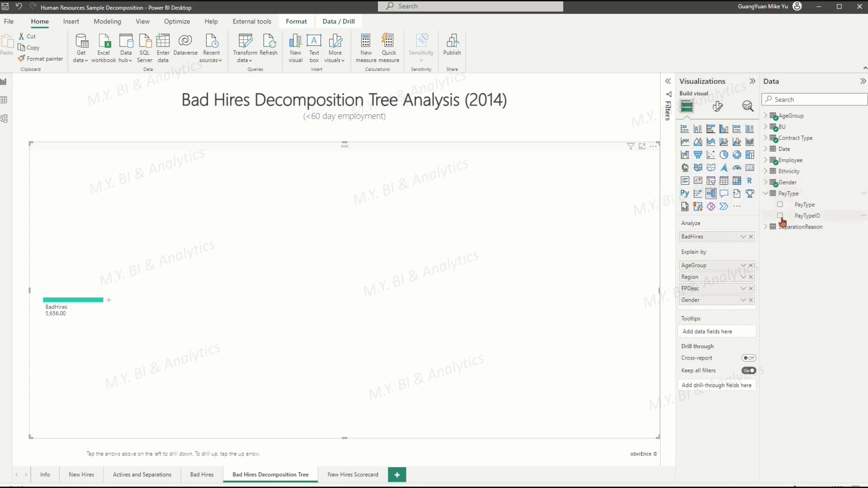
{"action": "left_click", "coordinate": [780, 205]}
{"action": "left_click", "coordinate": [765, 193]}
{"action": "left_click", "coordinate": [765, 205]}
{"action": "left_click", "coordinate": [779, 216]}
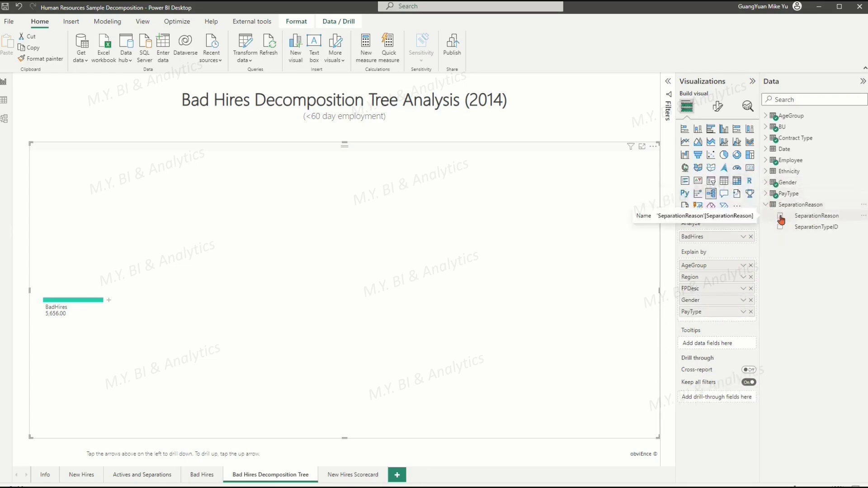
{"action": "left_click", "coordinate": [765, 205]}
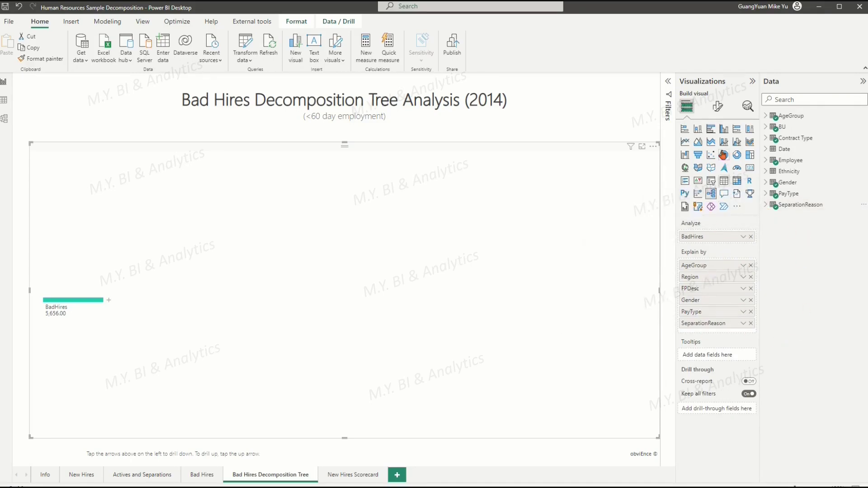
Step: Check the tree's AI split analysis type and leave it as Absolute
{"action": "left_click", "coordinate": [719, 108]}
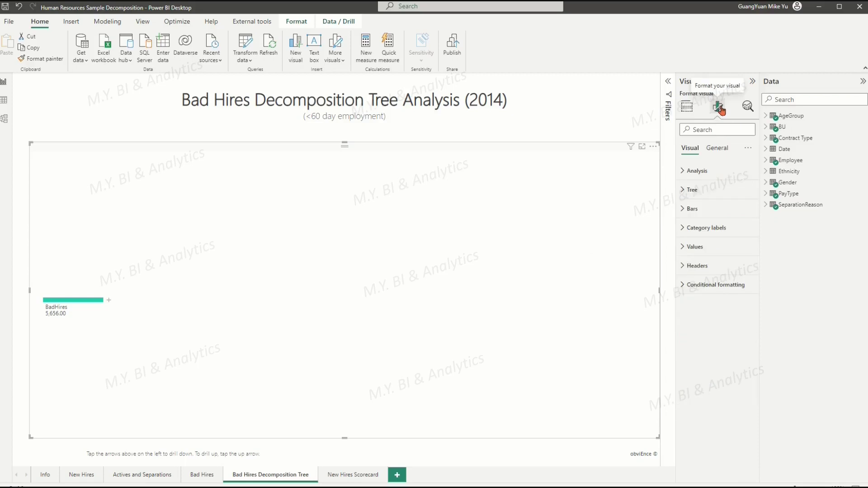
{"action": "left_click", "coordinate": [680, 172]}
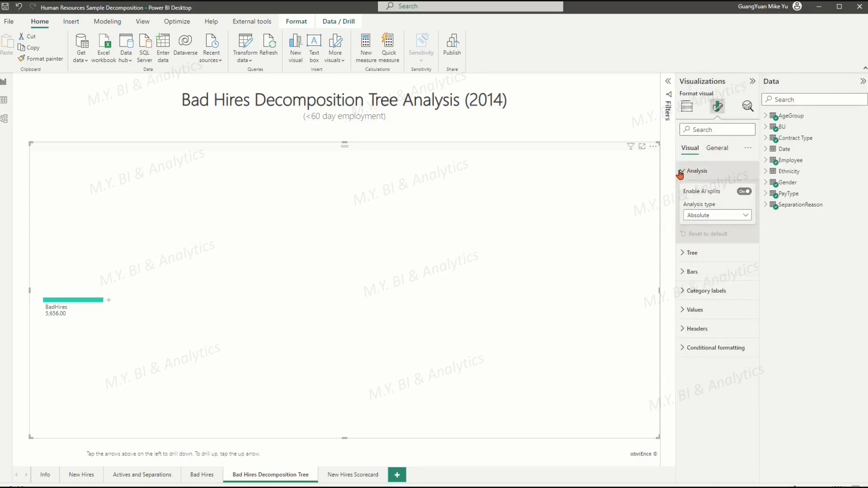
{"action": "left_click", "coordinate": [745, 217]}
{"action": "left_click", "coordinate": [714, 228]}
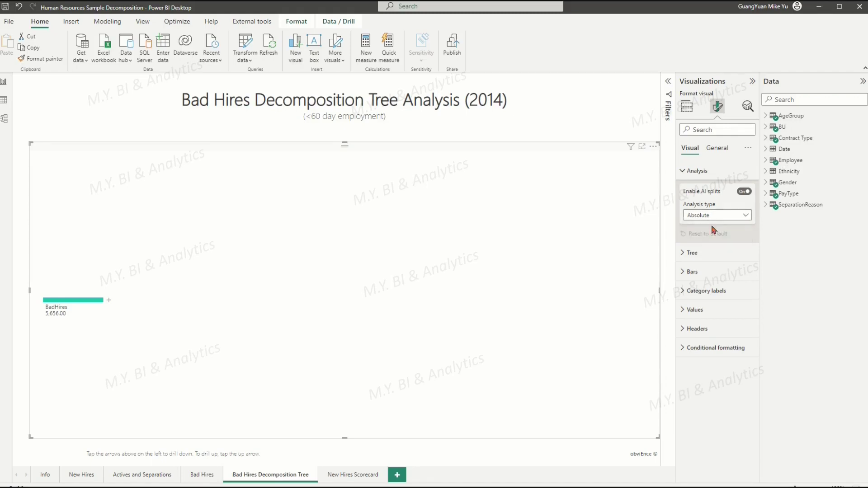
Step: Set Value decimal places to 0 so BadHires reads 5,656
{"action": "left_click", "coordinate": [691, 310]}
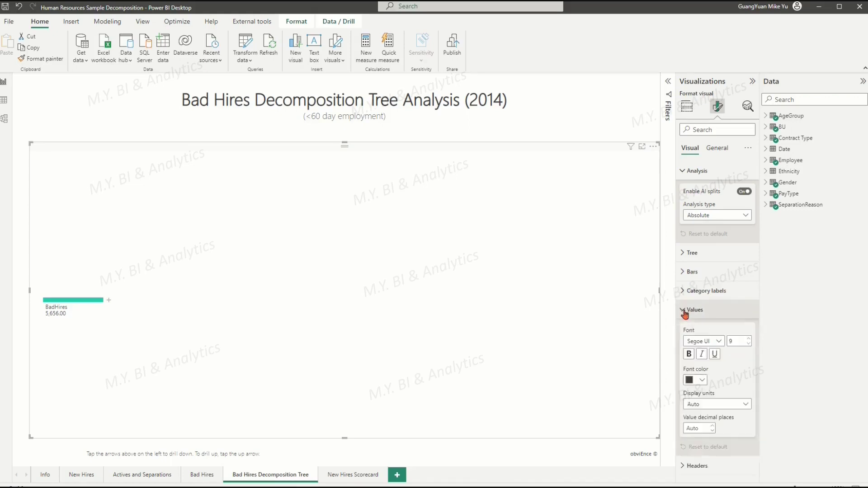
{"action": "left_click", "coordinate": [700, 429]}
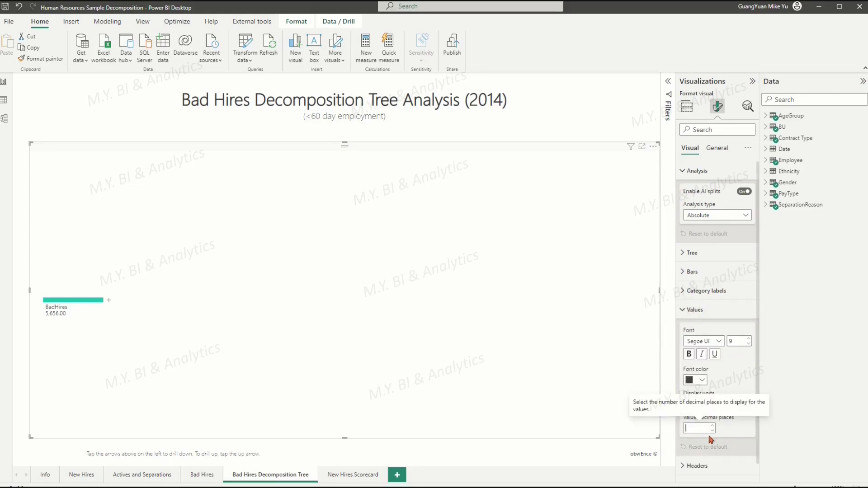
{"action": "type", "text": "0"}
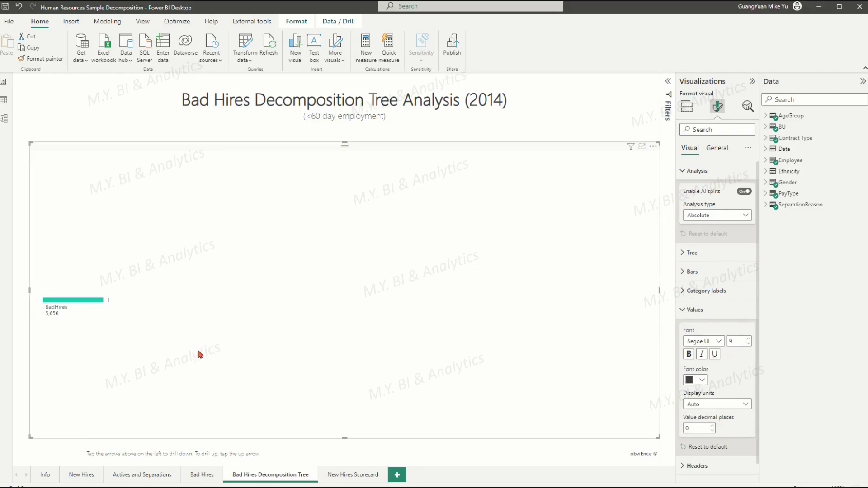
Step: Split BadHires by High value into PayType: Hourly 5,644 and Salaried 12
{"action": "left_click", "coordinate": [109, 302]}
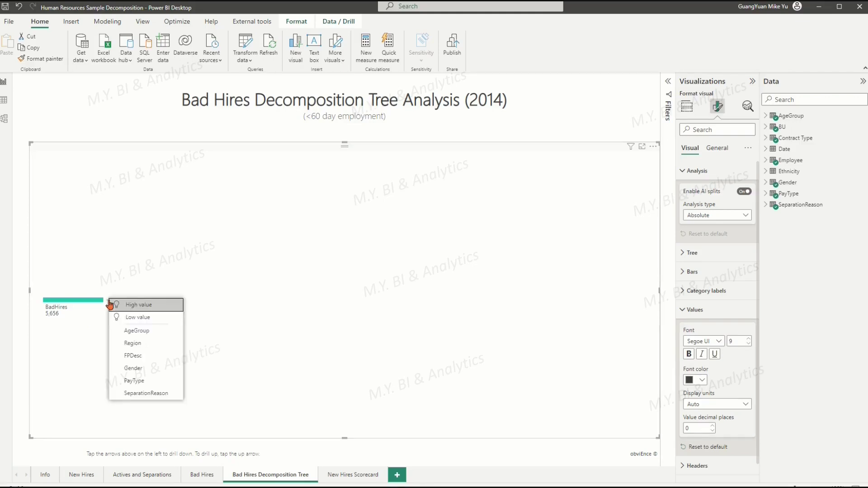
{"action": "left_click", "coordinate": [137, 305]}
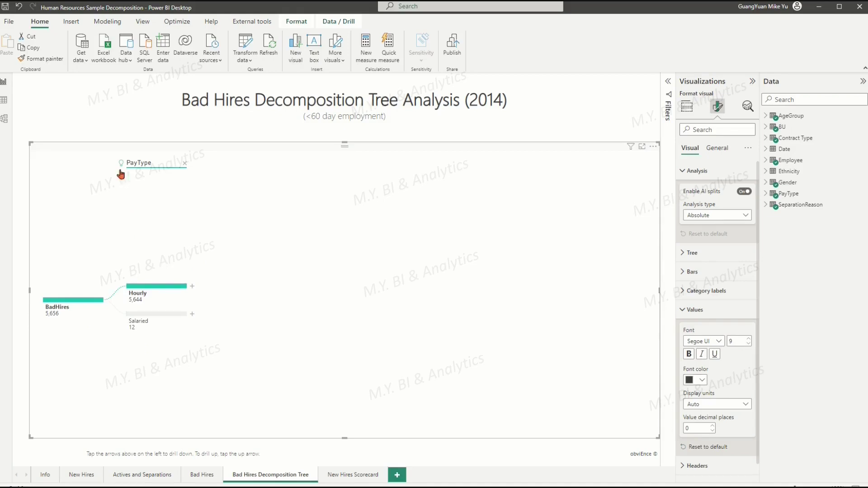
{"action": "mouse_move", "coordinate": [120, 165]}
Step: Split Hourly, Part-Time and Voluntary by High value, adding FPDesc, SeparationReason and AgeGroup levels
{"action": "left_click", "coordinate": [192, 289]}
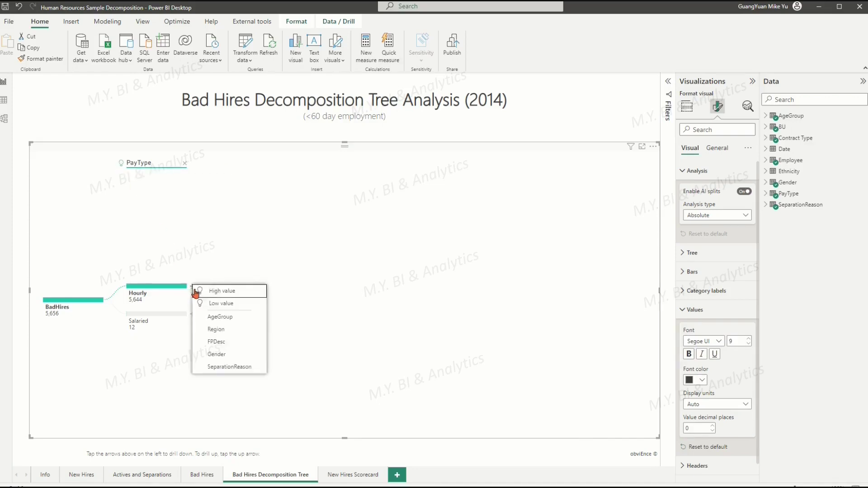
{"action": "left_click", "coordinate": [212, 290]}
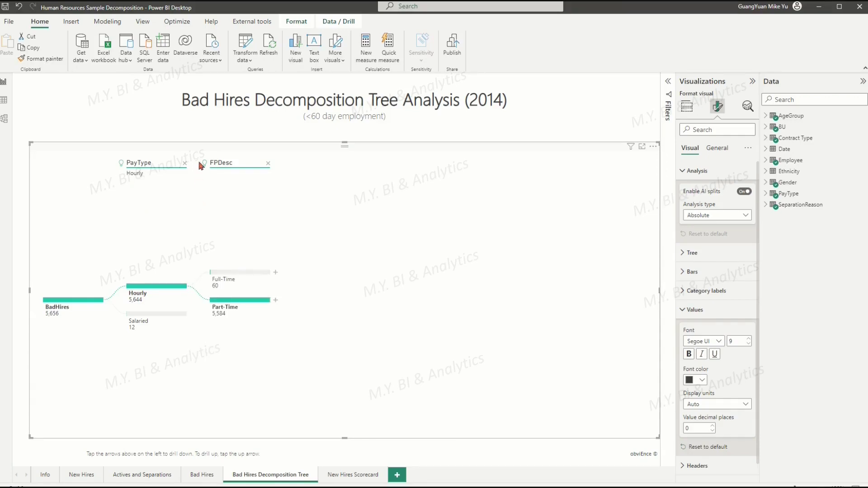
{"action": "mouse_move", "coordinate": [204, 167]}
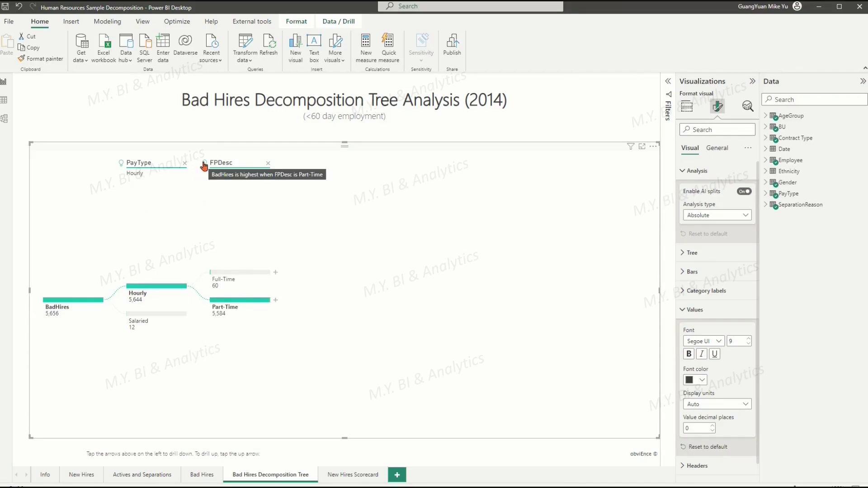
{"action": "left_click", "coordinate": [276, 300]}
{"action": "left_click", "coordinate": [293, 304]}
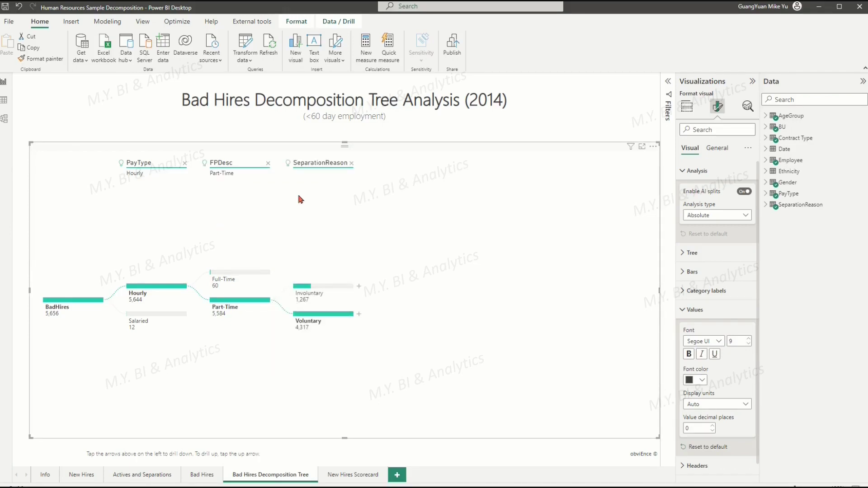
{"action": "mouse_move", "coordinate": [287, 165]}
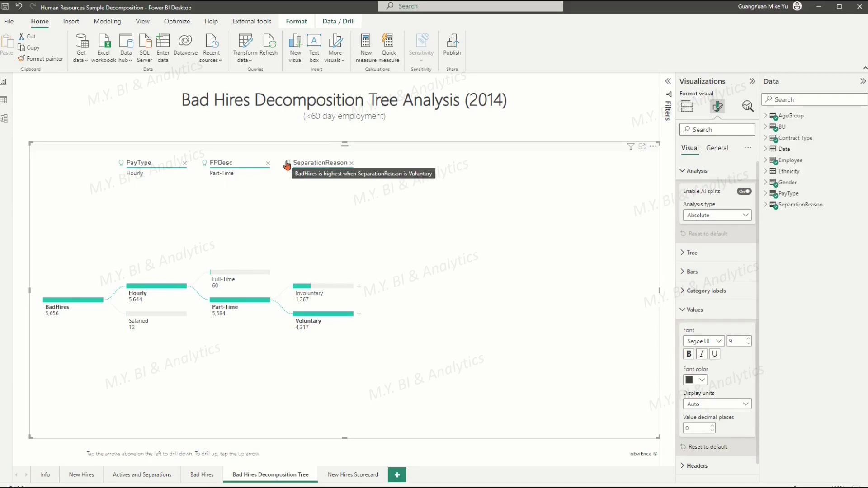
{"action": "left_click", "coordinate": [360, 316]}
{"action": "left_click", "coordinate": [375, 322]}
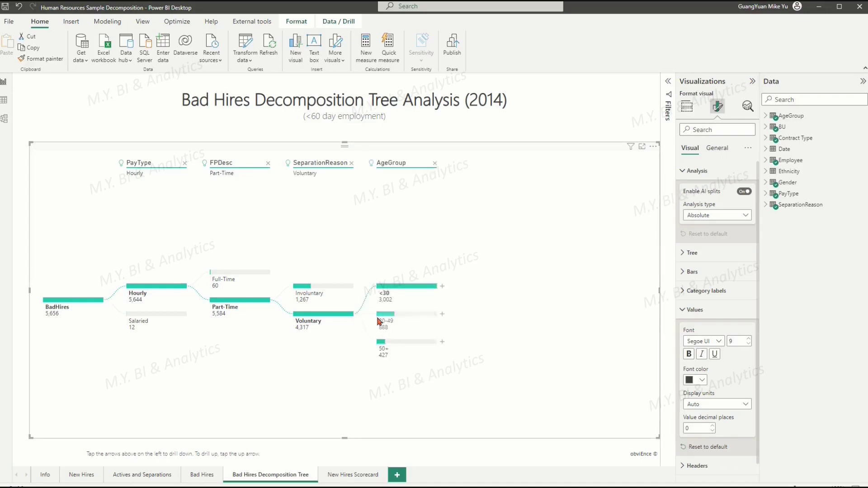
{"action": "mouse_move", "coordinate": [371, 165]}
Step: Split <30 and Male by High value, adding Gender and Region levels, with Northwest leading at 305
{"action": "left_click", "coordinate": [441, 286]}
{"action": "left_click", "coordinate": [454, 291]}
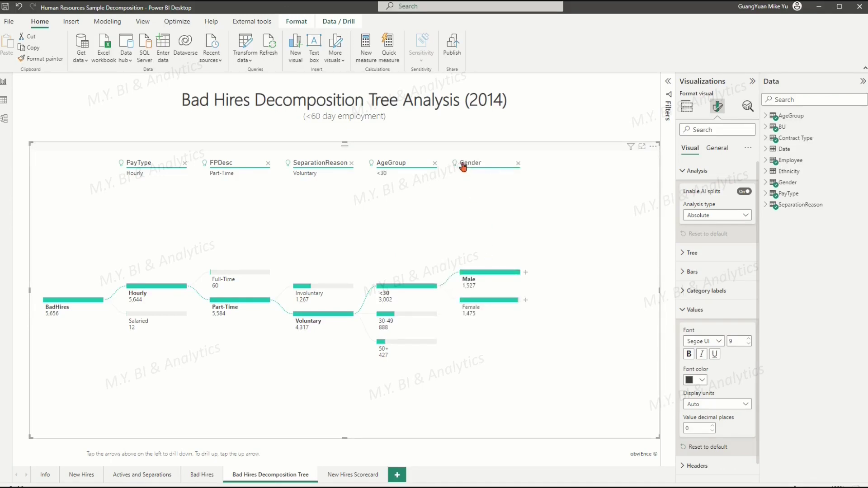
{"action": "mouse_move", "coordinate": [453, 165]}
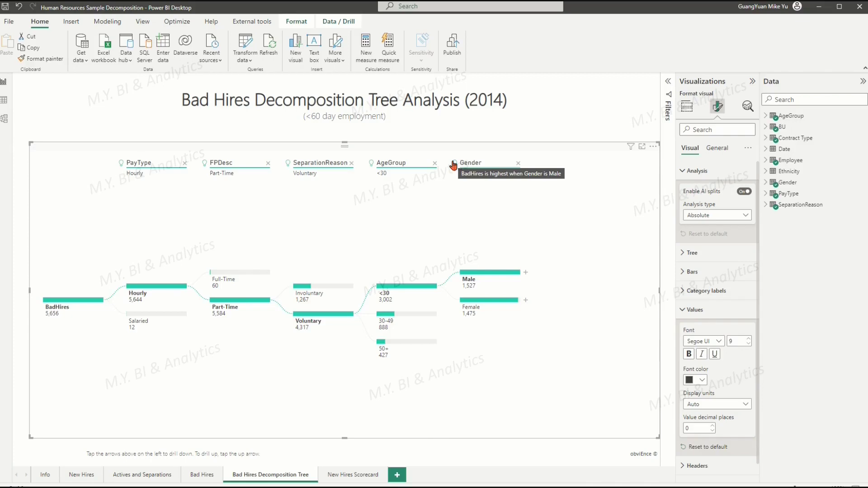
{"action": "left_click", "coordinate": [525, 276]}
{"action": "left_click", "coordinate": [547, 277]}
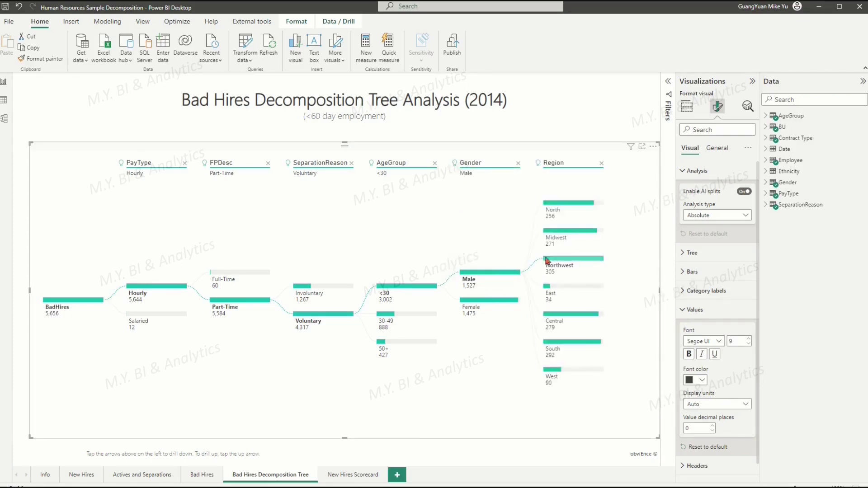
{"action": "mouse_move", "coordinate": [537, 167]}
Step: Change the analysis type to Relative so BadHires splits first by AgeGroup <30 (4,039)
{"action": "left_click", "coordinate": [747, 218]}
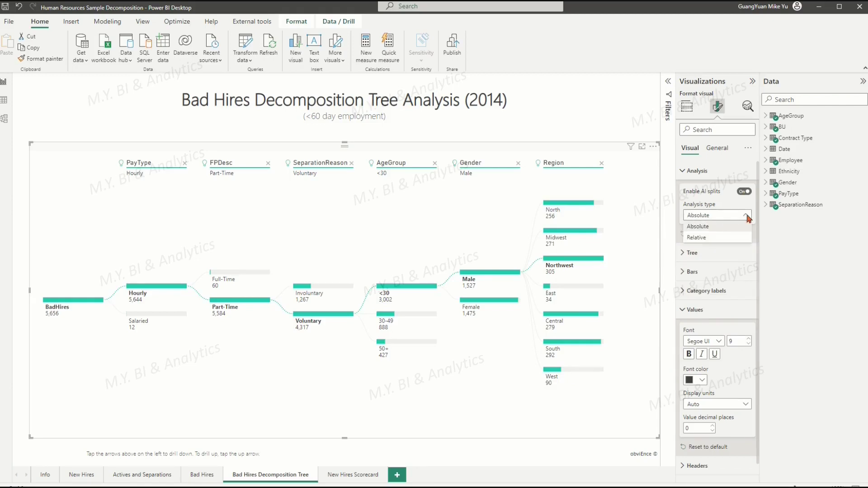
{"action": "left_click", "coordinate": [698, 238]}
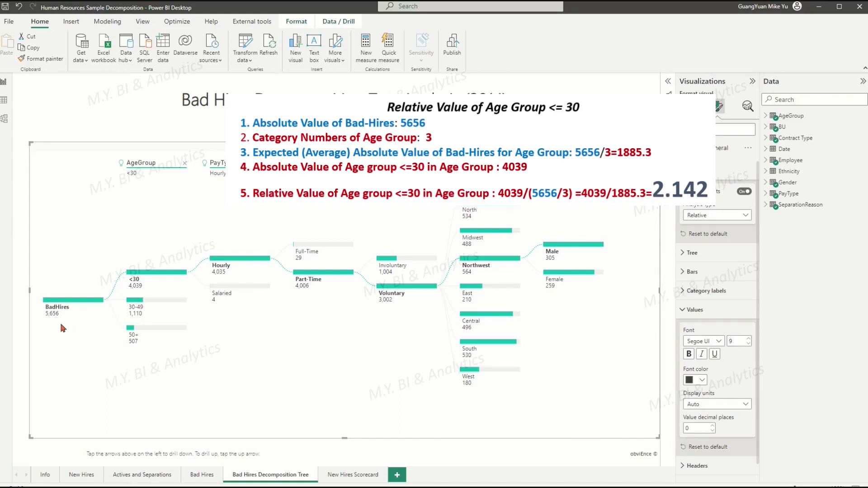
{"action": "mouse_move", "coordinate": [151, 342]}
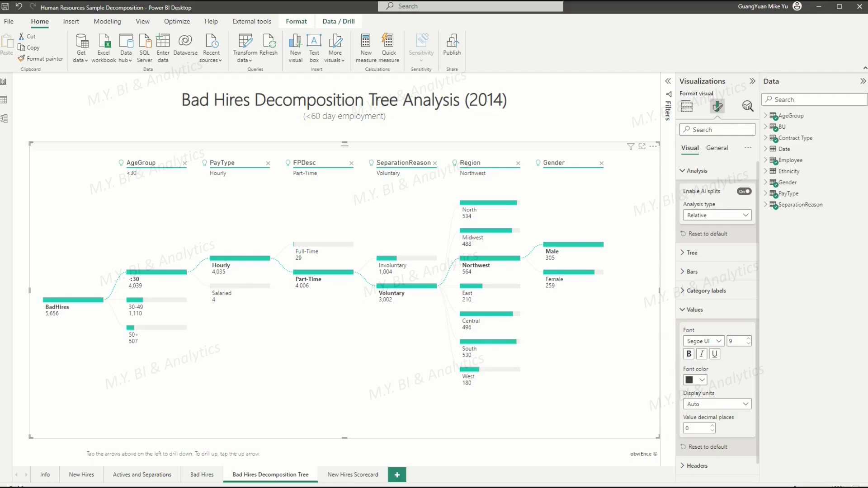
Step: Set the analysis type back to Absolute, restoring the PayType-first split ending at Region
{"action": "left_click", "coordinate": [745, 215]}
{"action": "left_click", "coordinate": [712, 228]}
{"action": "left_click", "coordinate": [744, 215]}
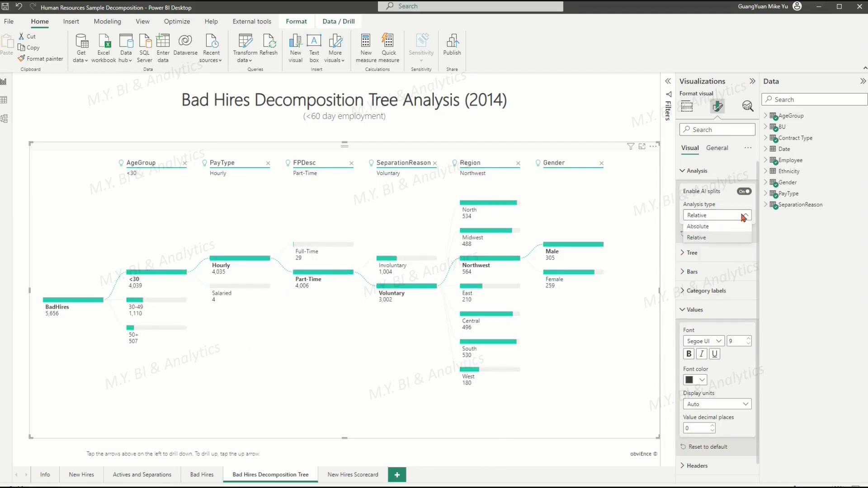
{"action": "left_click", "coordinate": [698, 226]}
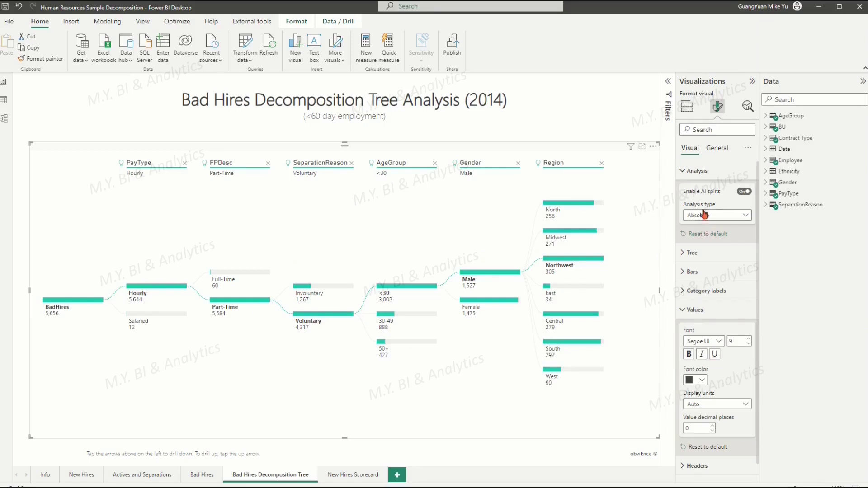
Step: Disable AI splits and remove the existing Region and Gender levels from the tree
{"action": "left_click", "coordinate": [741, 192]}
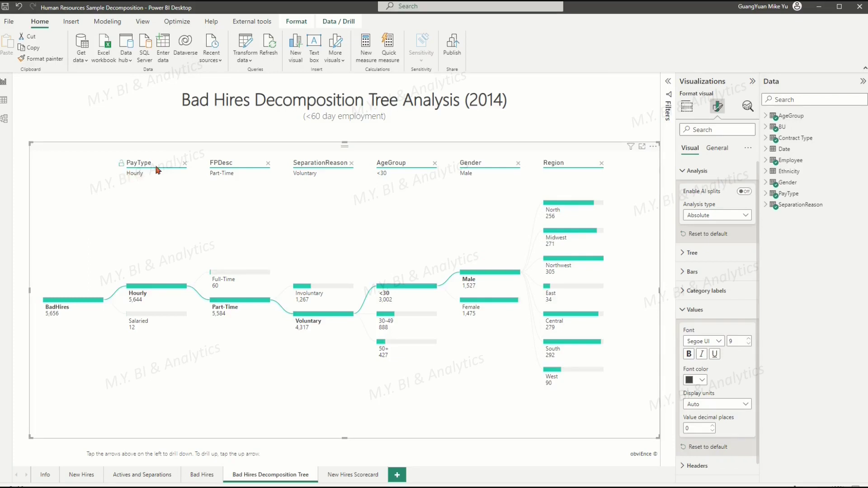
{"action": "left_click", "coordinate": [601, 163]}
{"action": "left_click", "coordinate": [517, 163]}
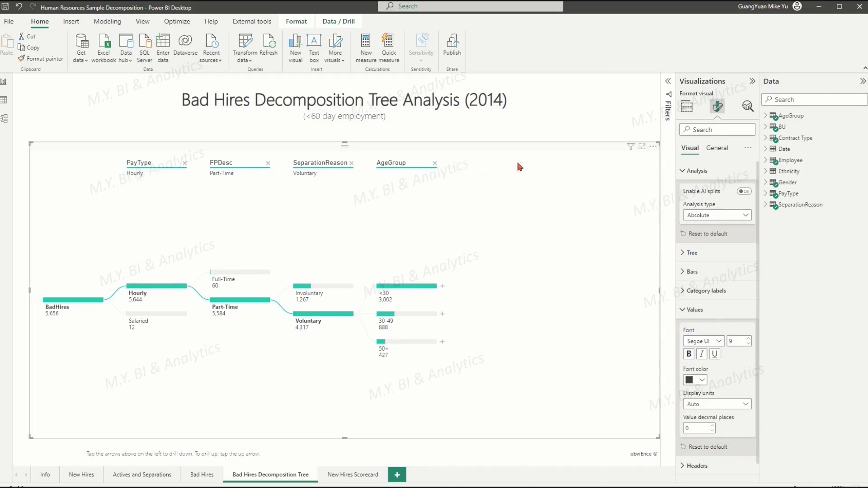
Step: Split <30 by Region, then by Gender, ending on Midwest (Male 271, Female 217)
{"action": "left_click", "coordinate": [442, 289]}
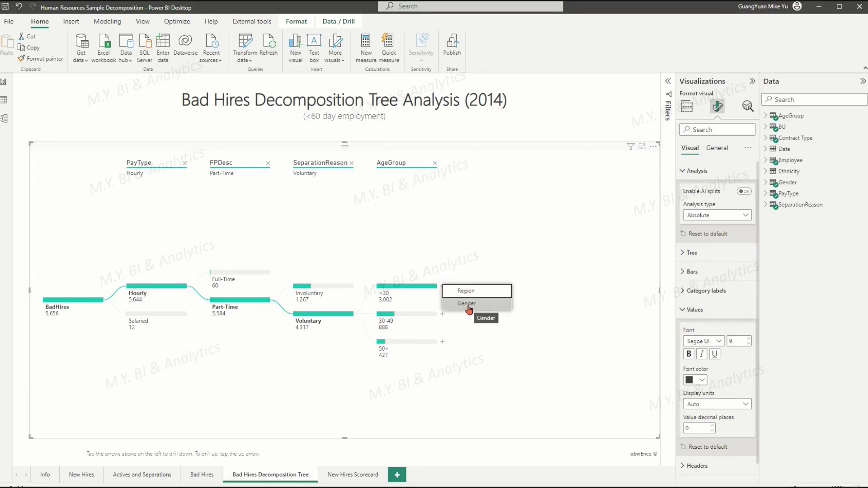
{"action": "left_click", "coordinate": [466, 291]}
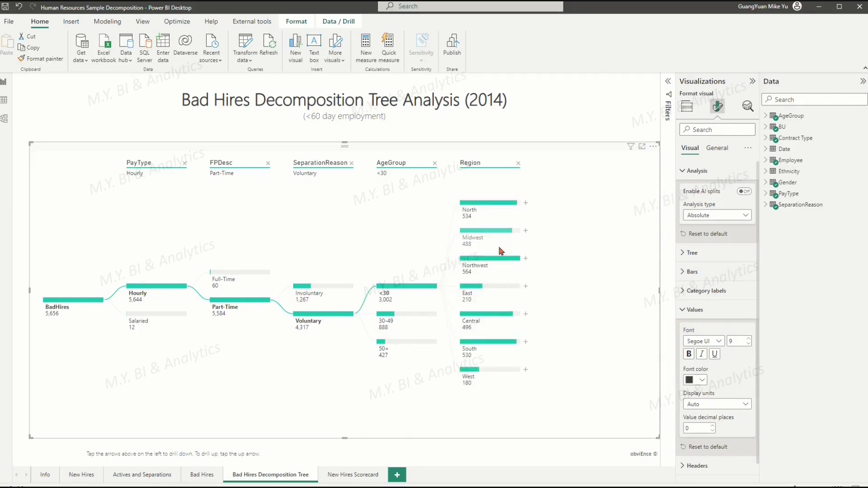
{"action": "left_click", "coordinate": [526, 258]}
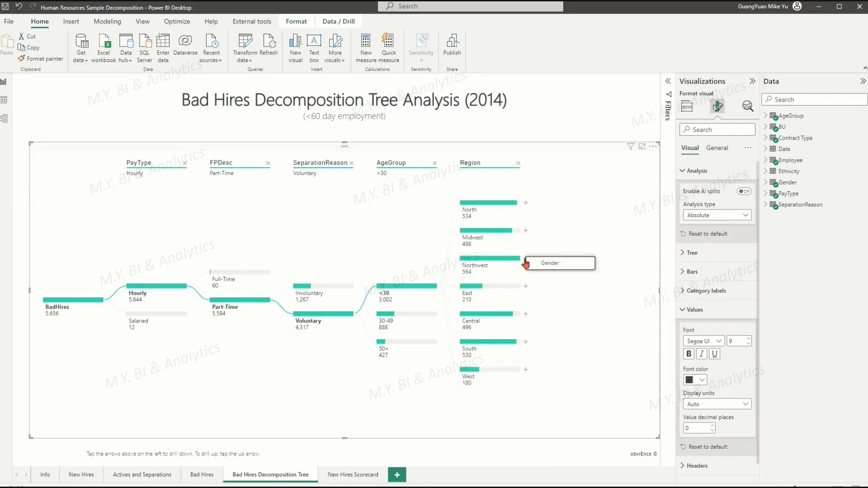
{"action": "left_click", "coordinate": [555, 267]}
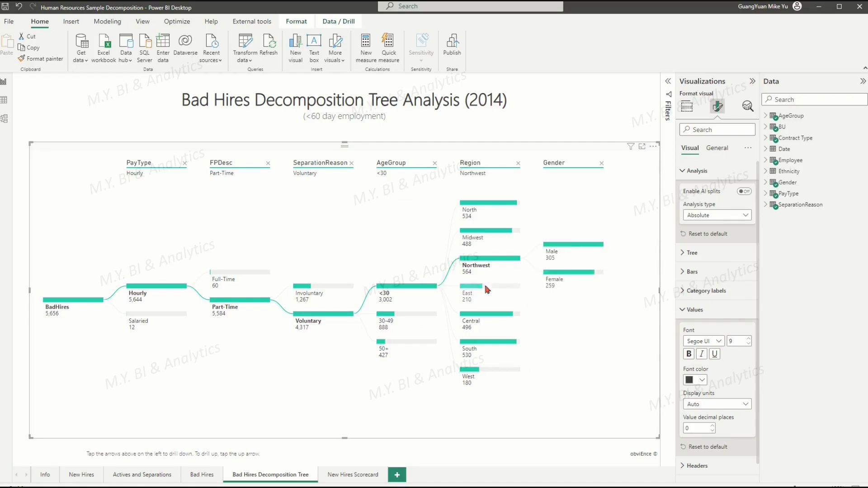
{"action": "left_click", "coordinate": [473, 292]}
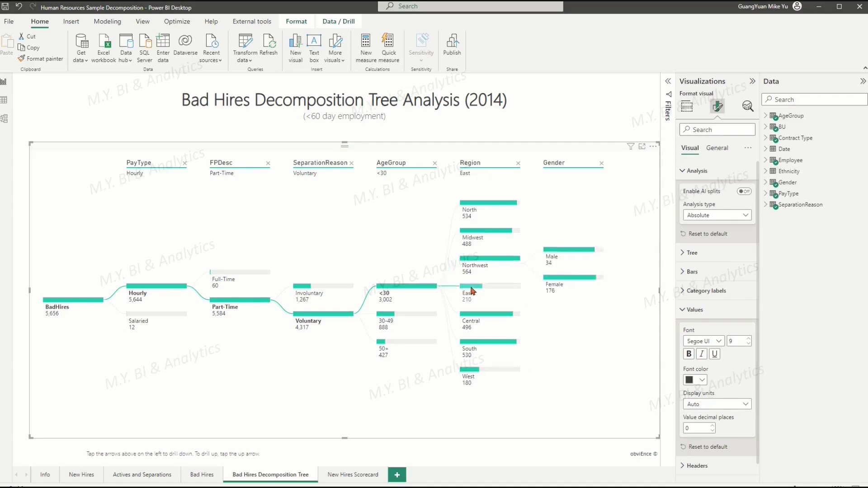
{"action": "left_click", "coordinate": [473, 263]}
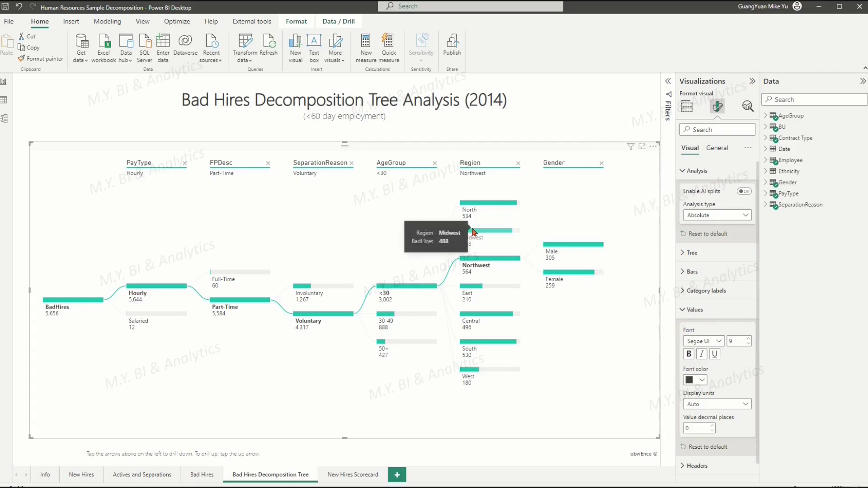
{"action": "left_click", "coordinate": [474, 232]}
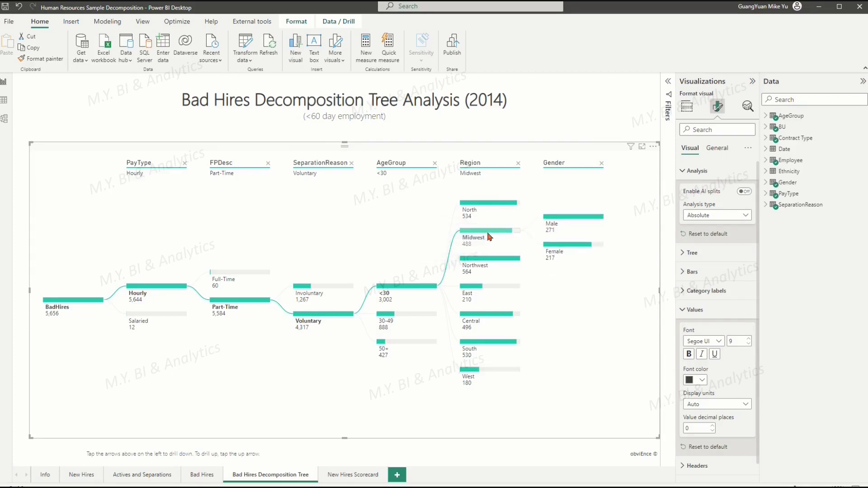